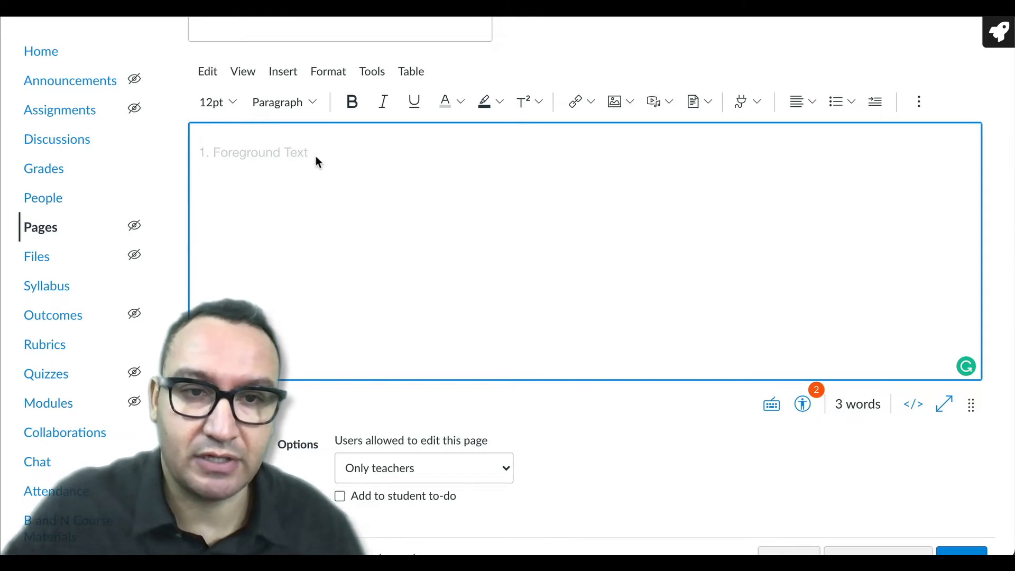
- Recolor the "1. Foreground Text" line to black
left_click_drag(315, 153, 196, 150)
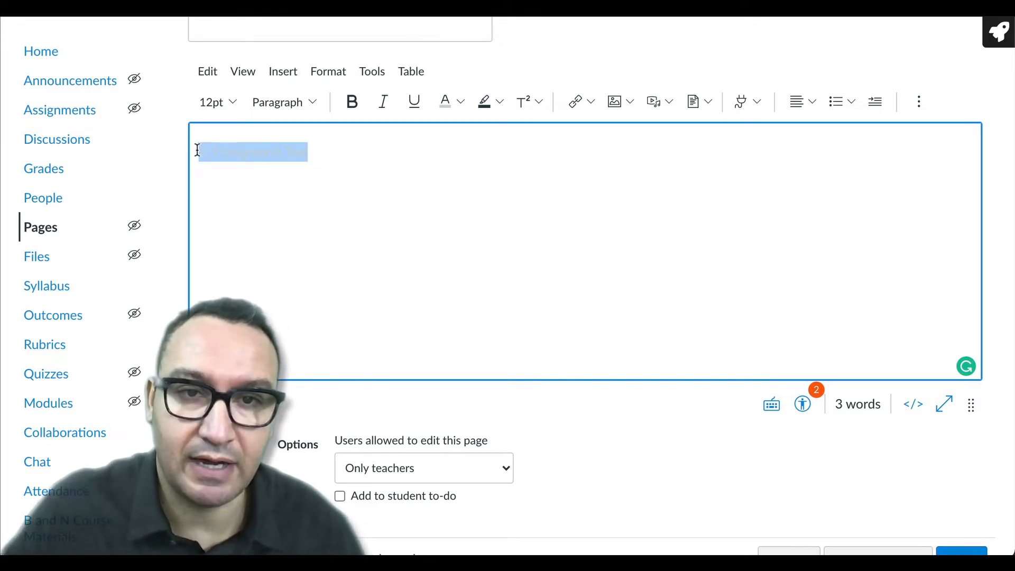
left_click(462, 103)
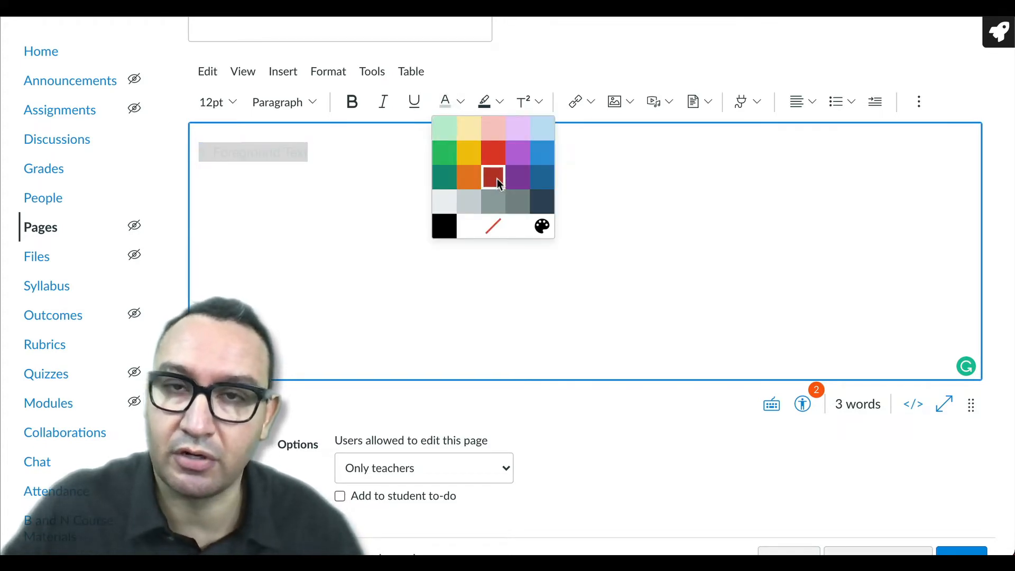
left_click(443, 226)
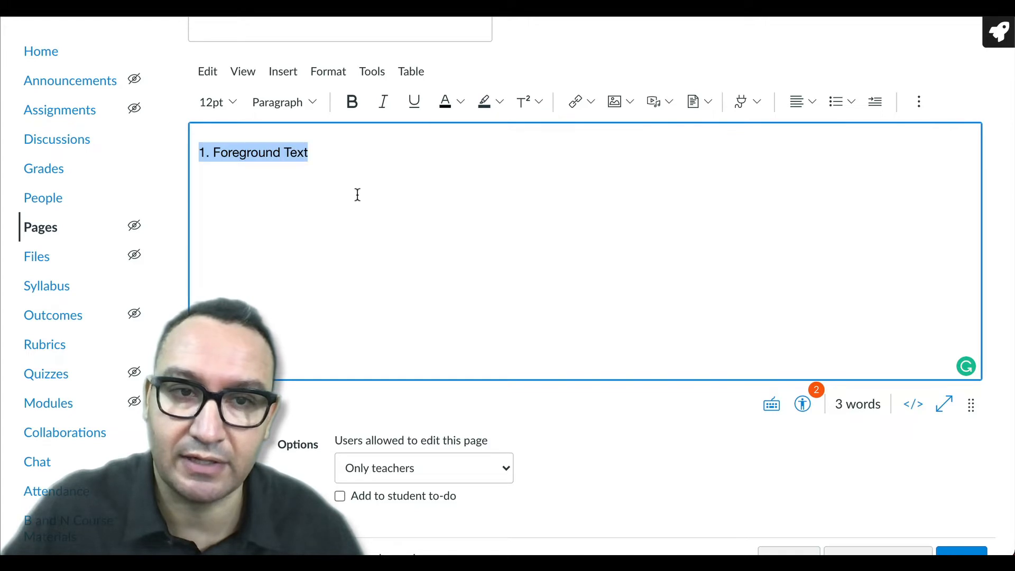
left_click(344, 190)
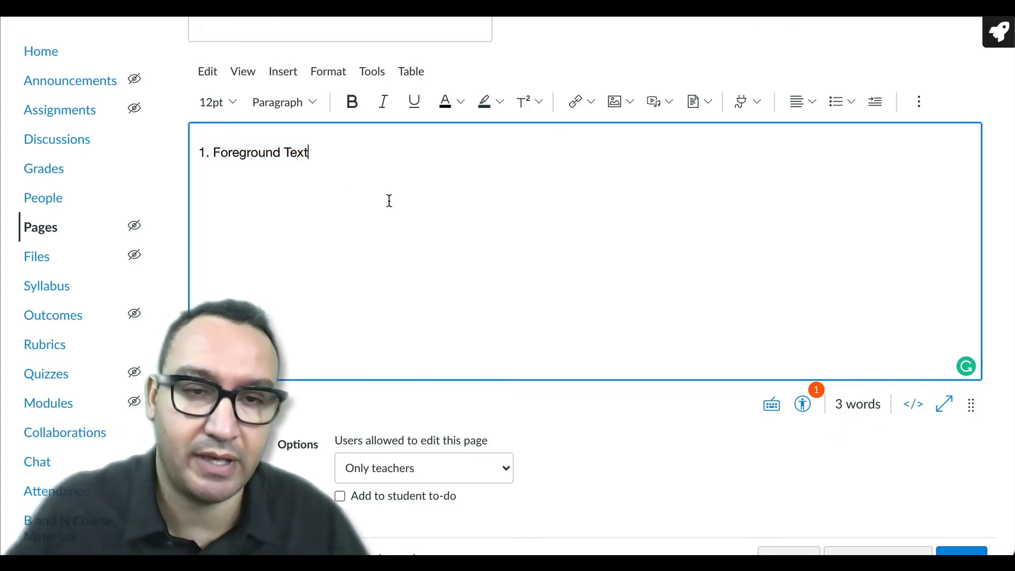
- Set the text color of the "1. Foreground Text" line to light gray
left_click_drag(310, 152, 195, 145)
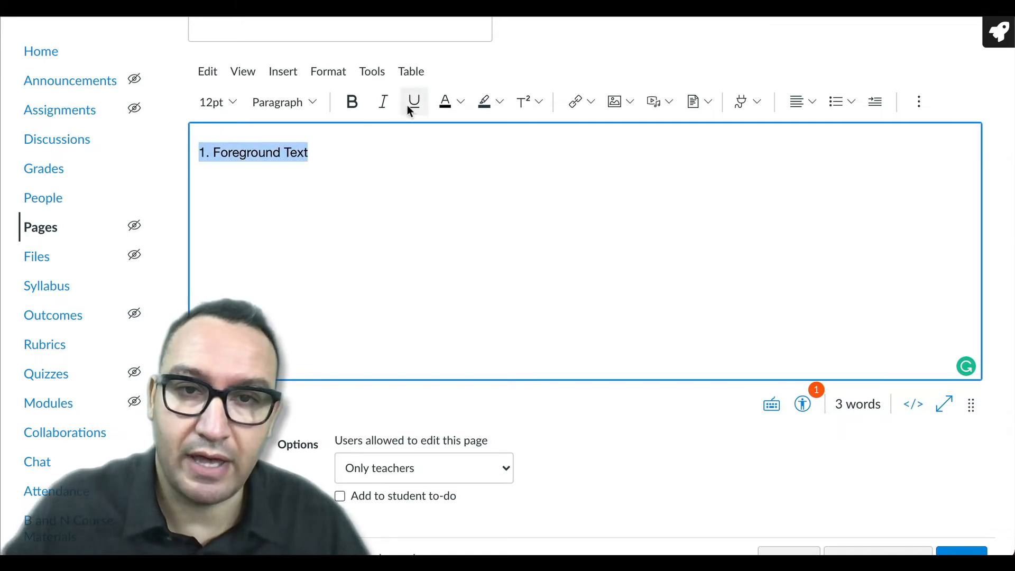
left_click(462, 106)
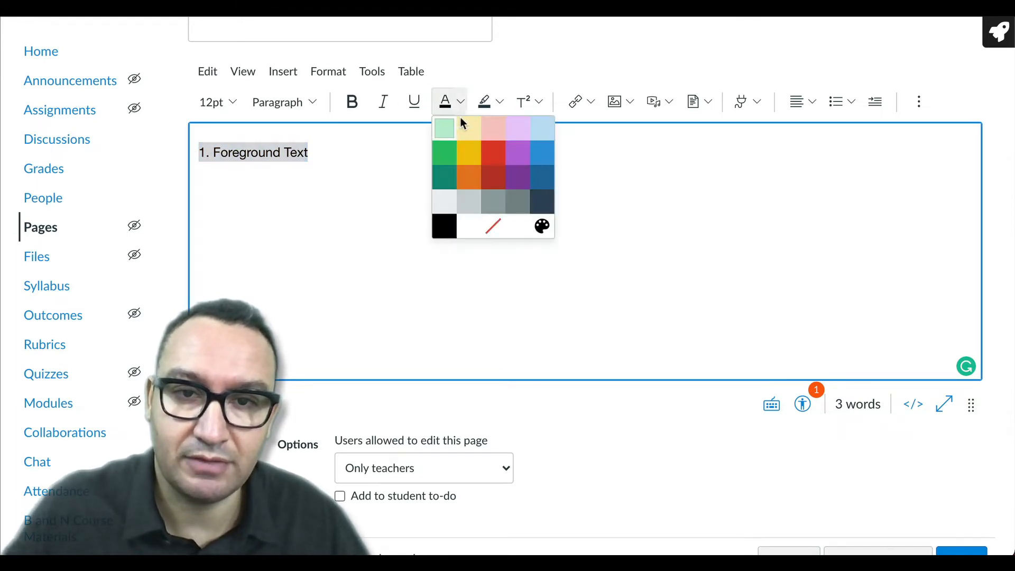
left_click(465, 202)
left_click(343, 198)
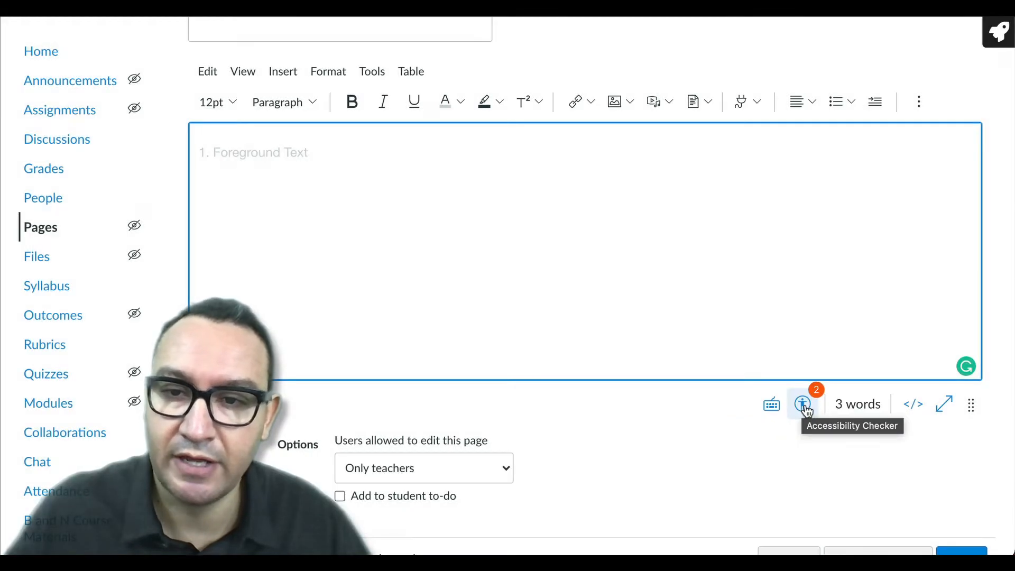
- Run the Accessibility Checker, preview the list formatting fix, and move on to the text contrast issue without applying it
left_click(803, 405)
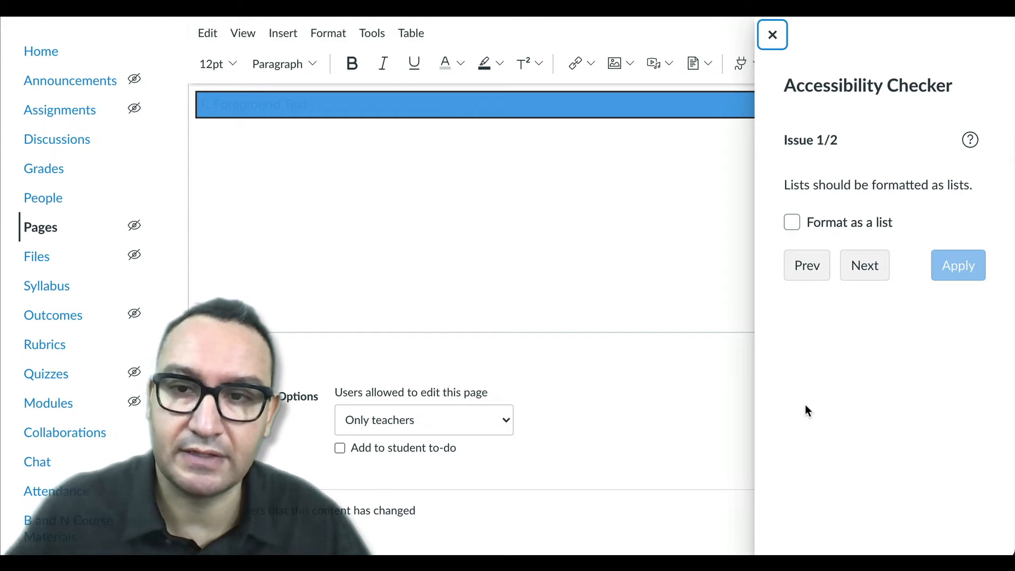
left_click(792, 223)
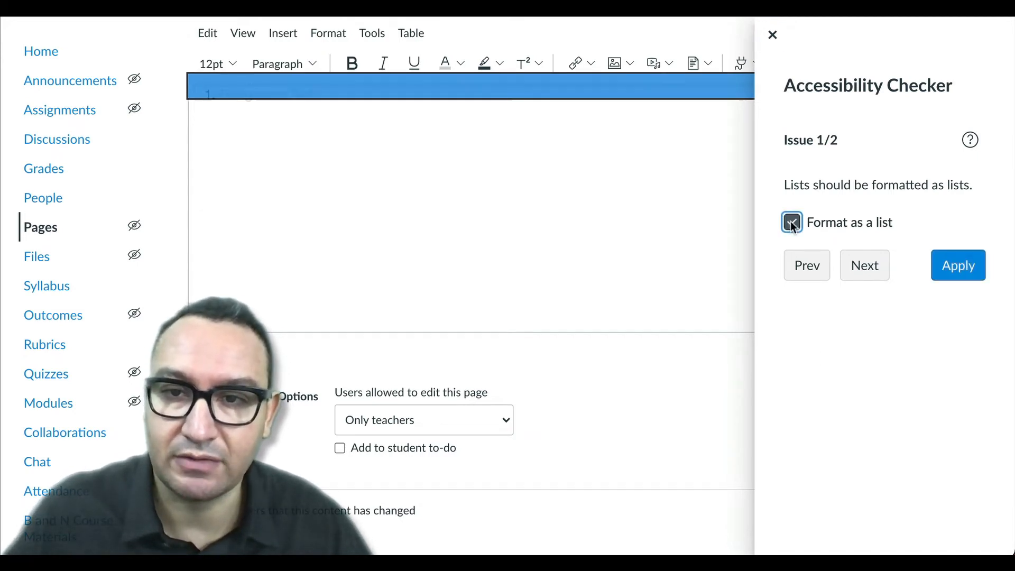
left_click(868, 267)
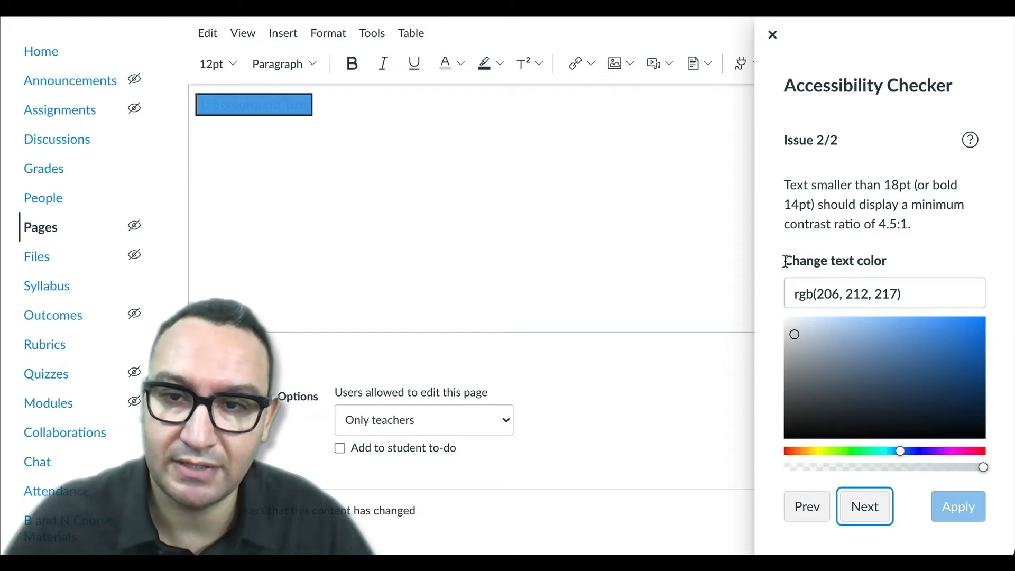
left_click_drag(786, 261, 872, 261)
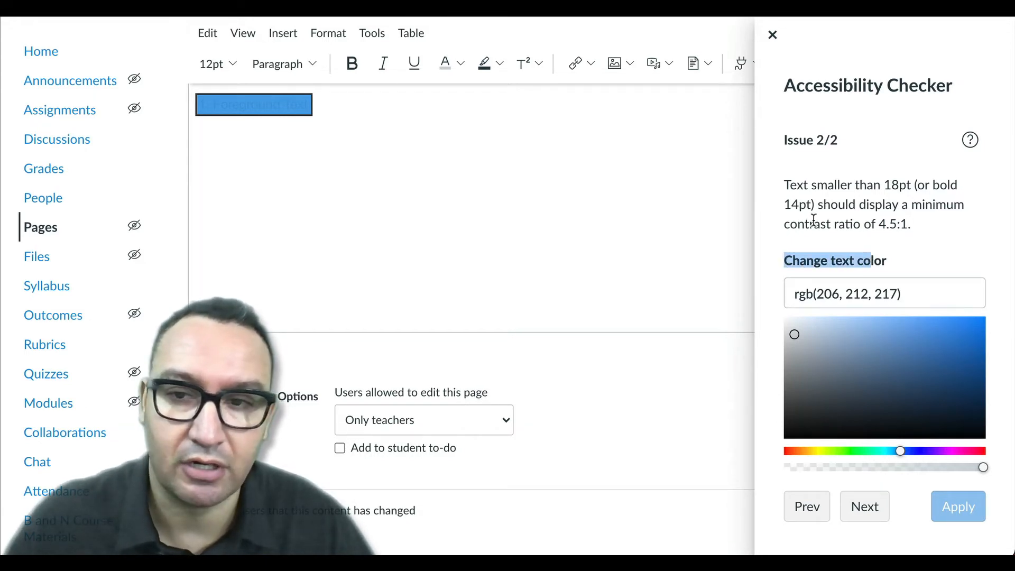
scroll(815, 226, "down", 1)
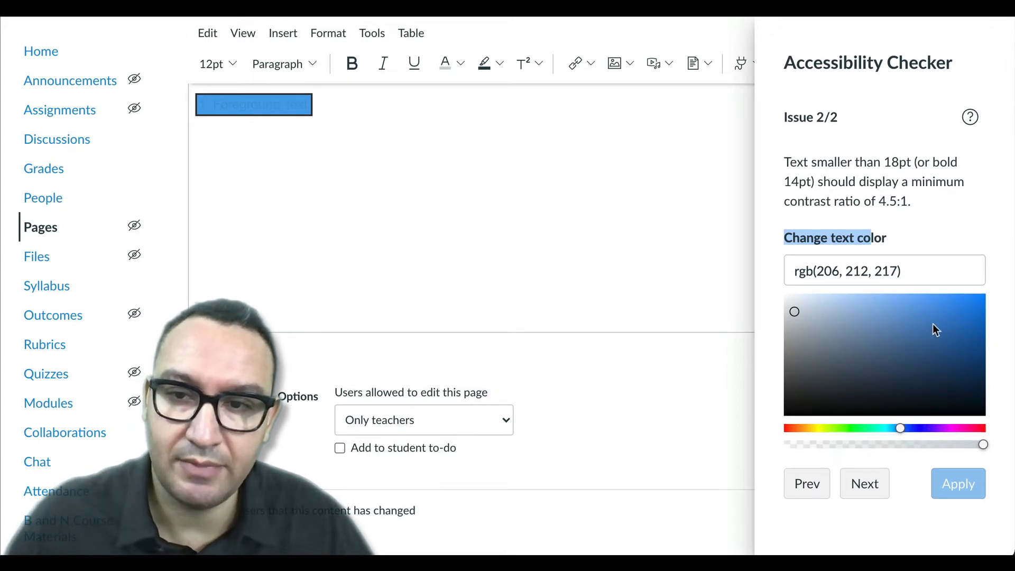
- Try dark gray, light gray and red, rgb(233, 17, 60), as replacement text colors for the contrast issue
left_click(795, 399)
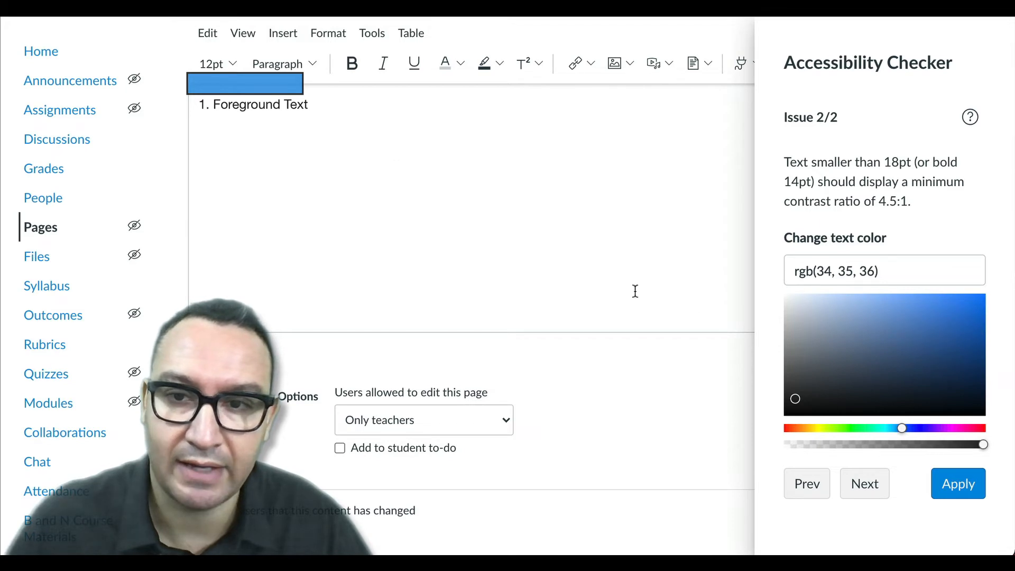
left_click(789, 311)
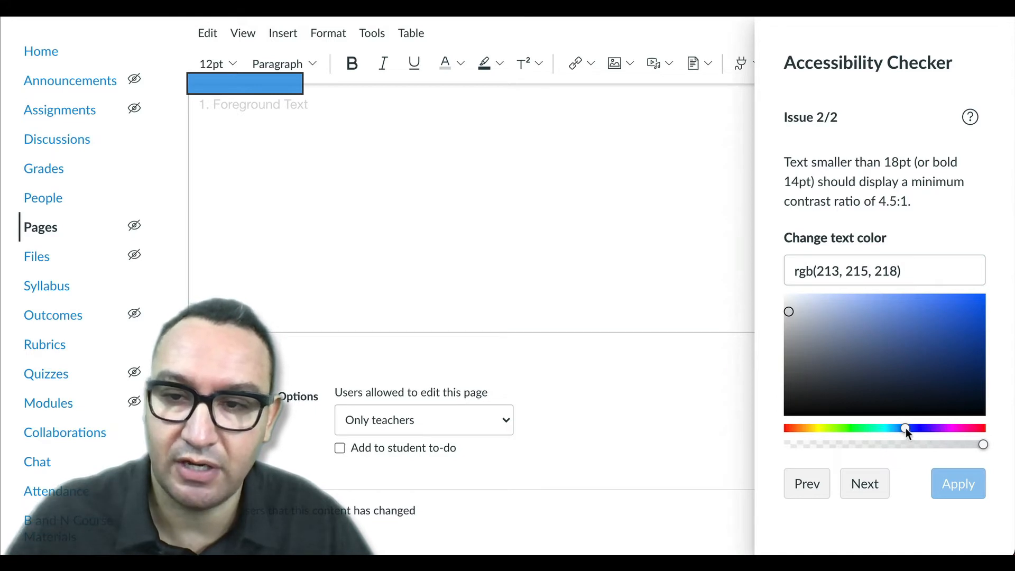
left_click_drag(909, 427, 913, 426)
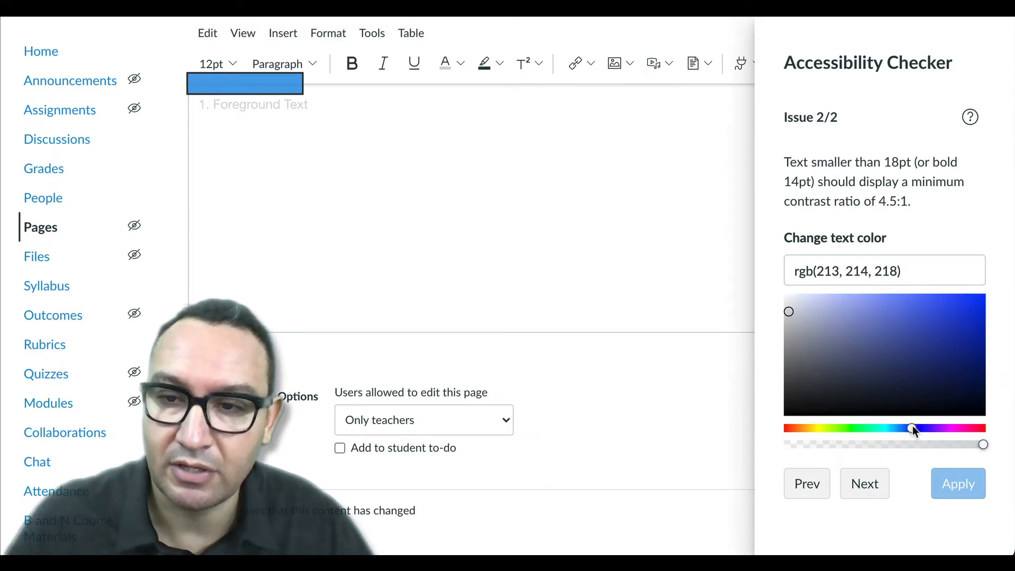
left_click_drag(913, 426, 979, 428)
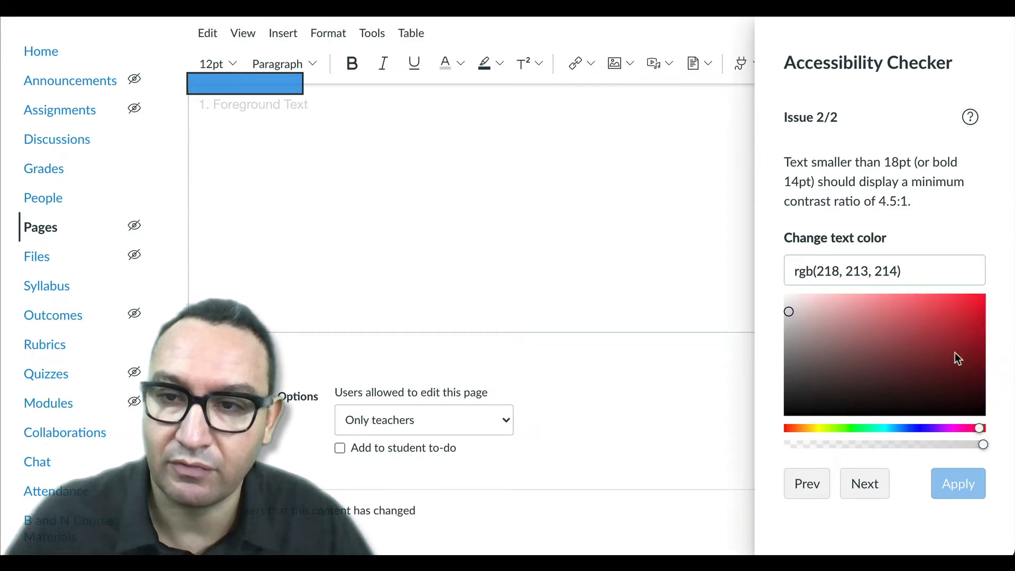
left_click(971, 305)
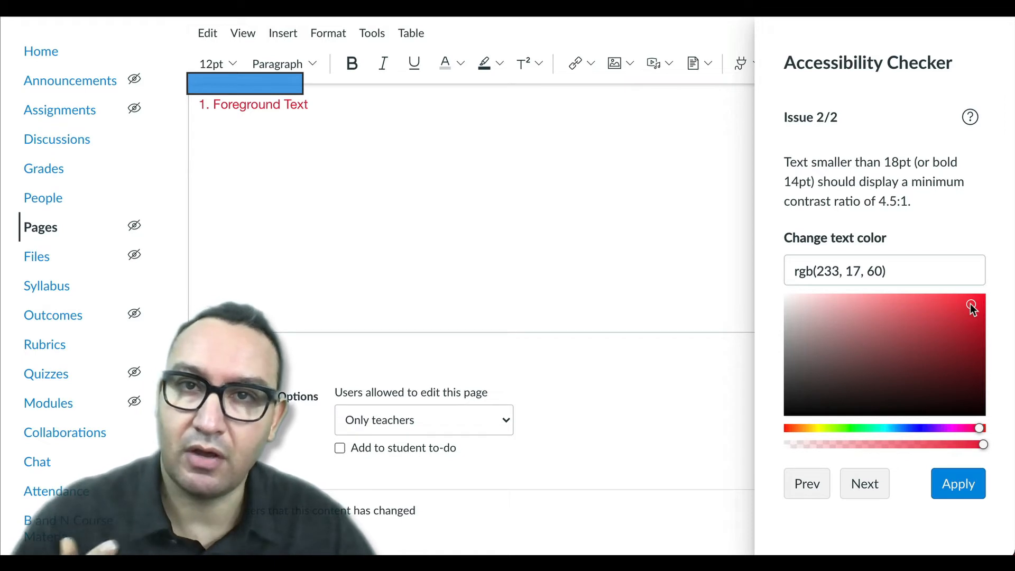
- Fix the contrast issue by applying near-black text, rgb(25, 25, 25), and close the Accessibility Checker
left_click(787, 404)
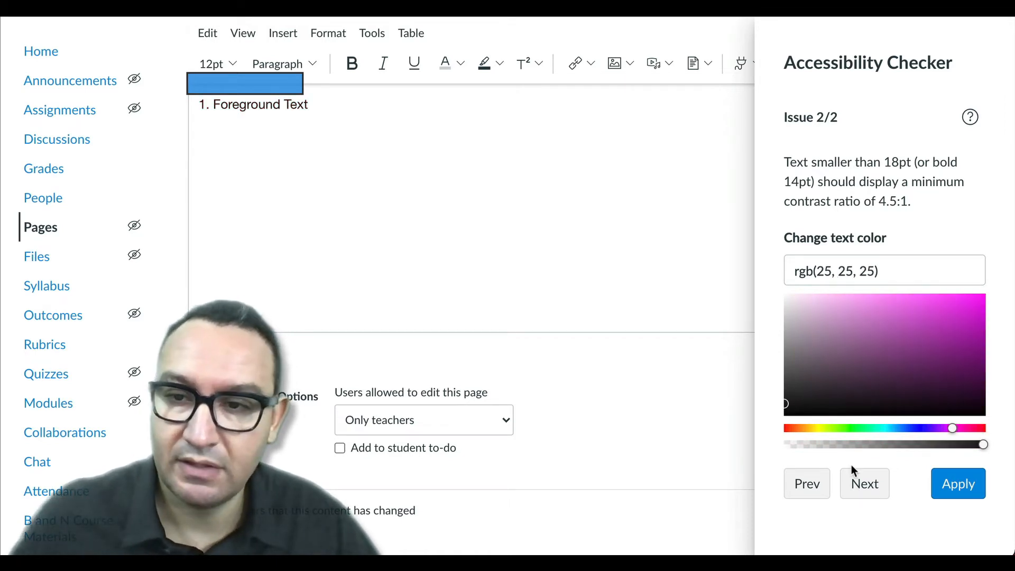
left_click(965, 484)
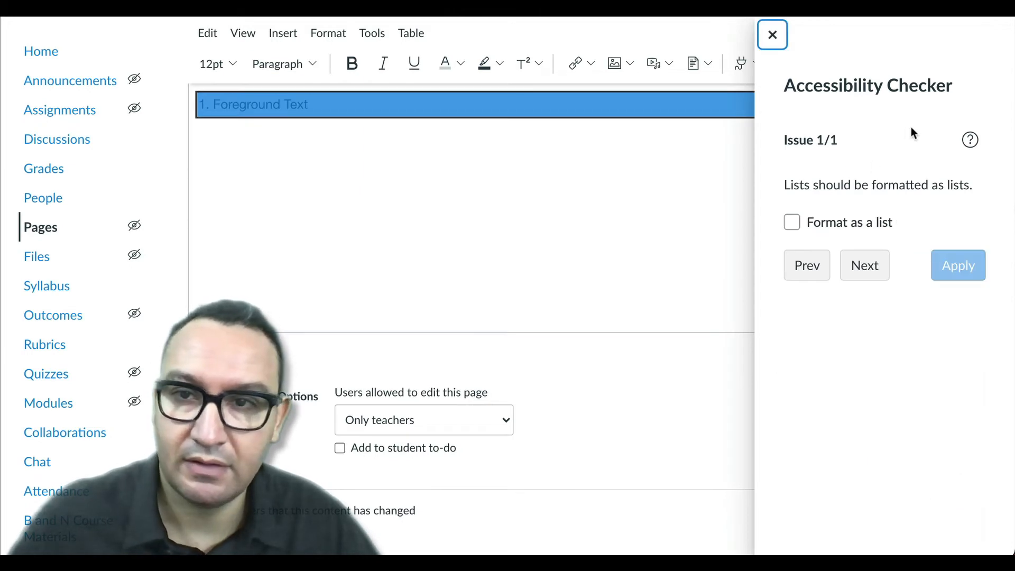
left_click(773, 35)
scroll(465, 195, "up", 1)
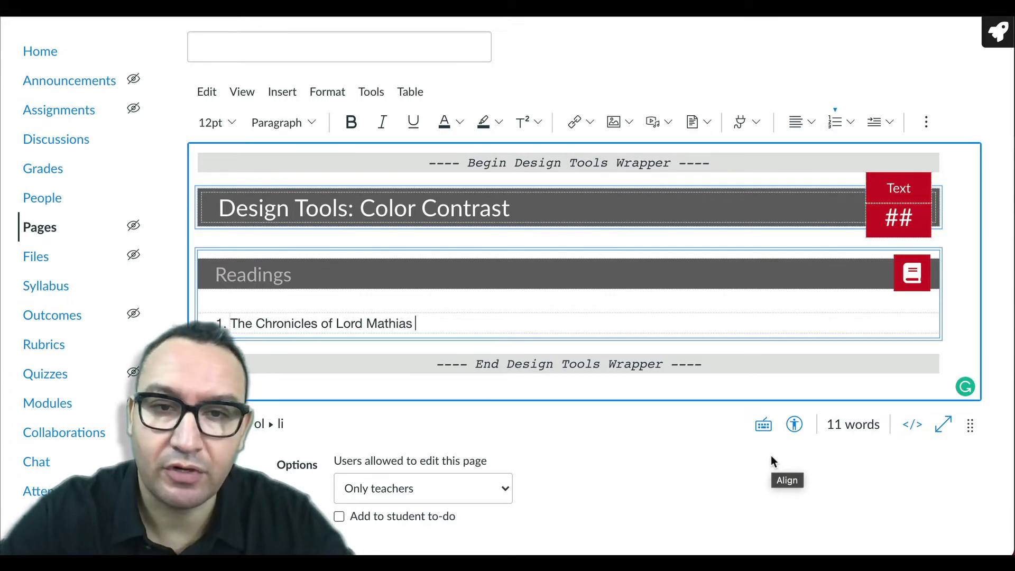
- Examine the text of the banner title, the Readings heading and the reading list item
left_click(392, 216)
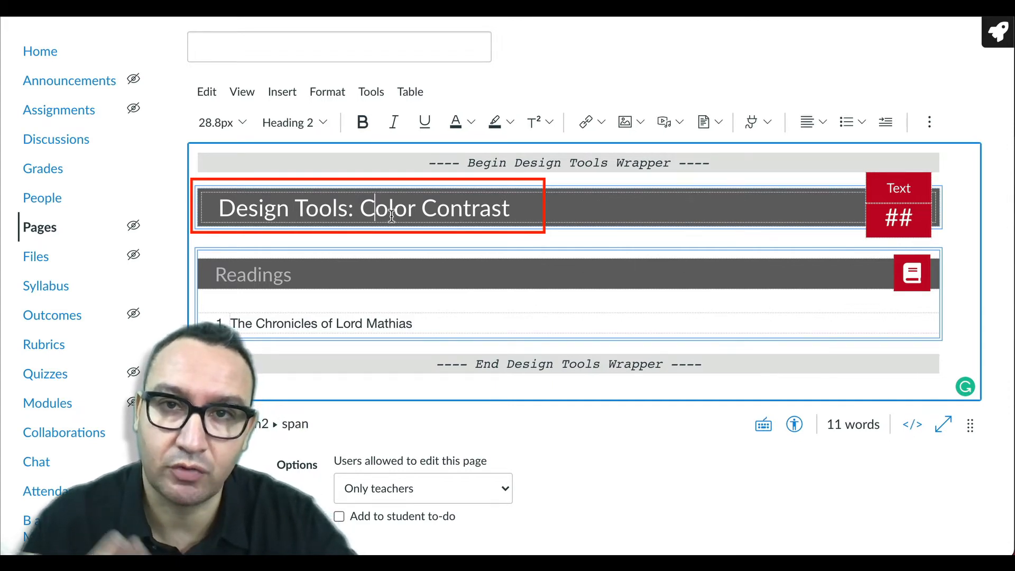
left_click(257, 274)
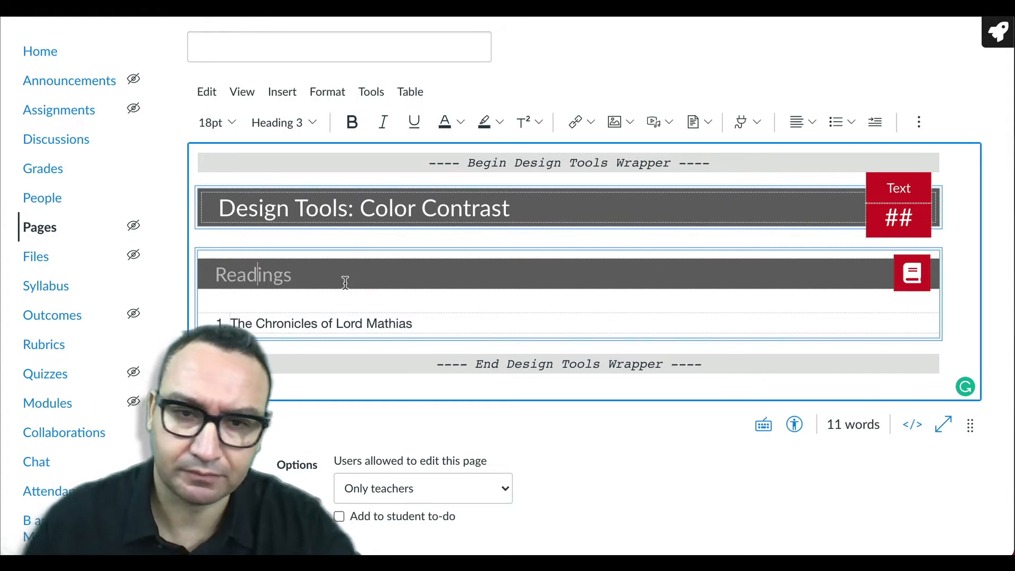
left_click(358, 323)
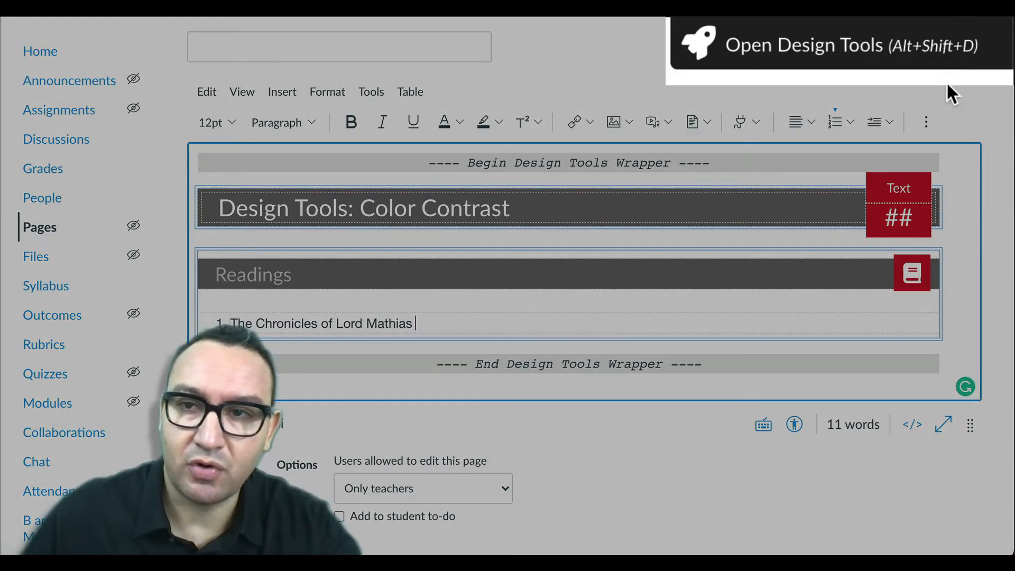
- Open Design Tools and show the current element style options for the "Readings" heading
left_click(917, 58)
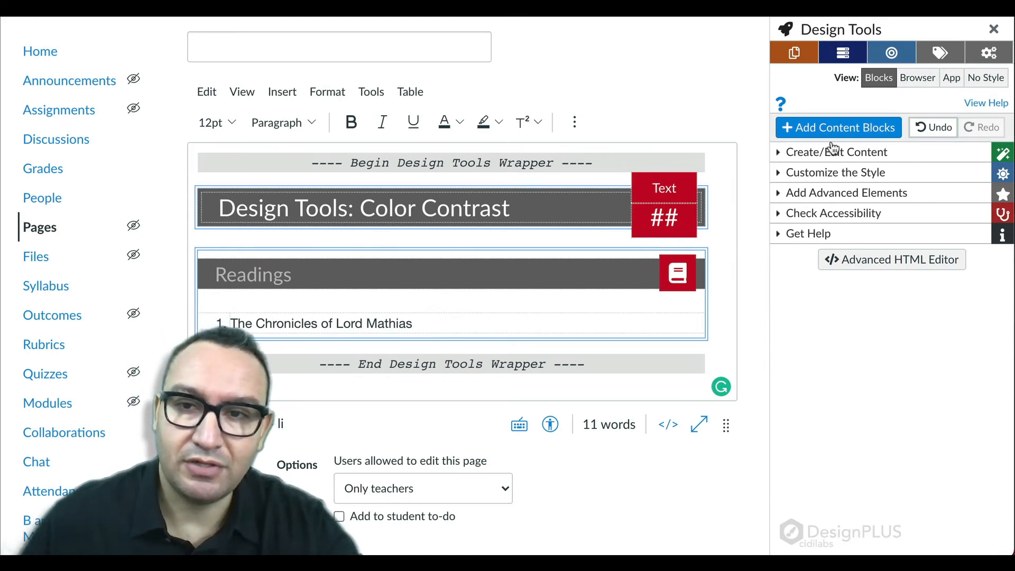
left_click(836, 174)
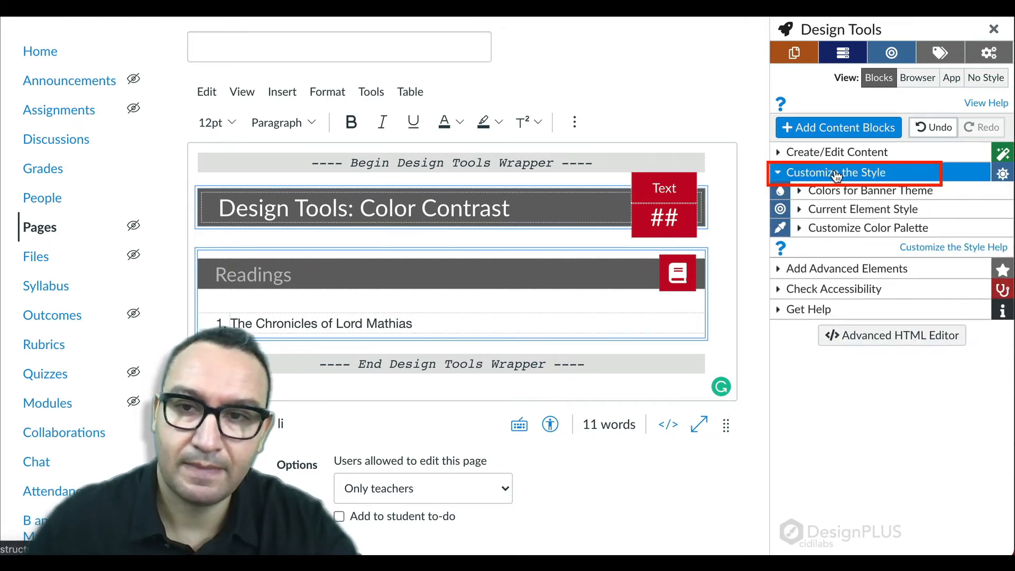
left_click(846, 211)
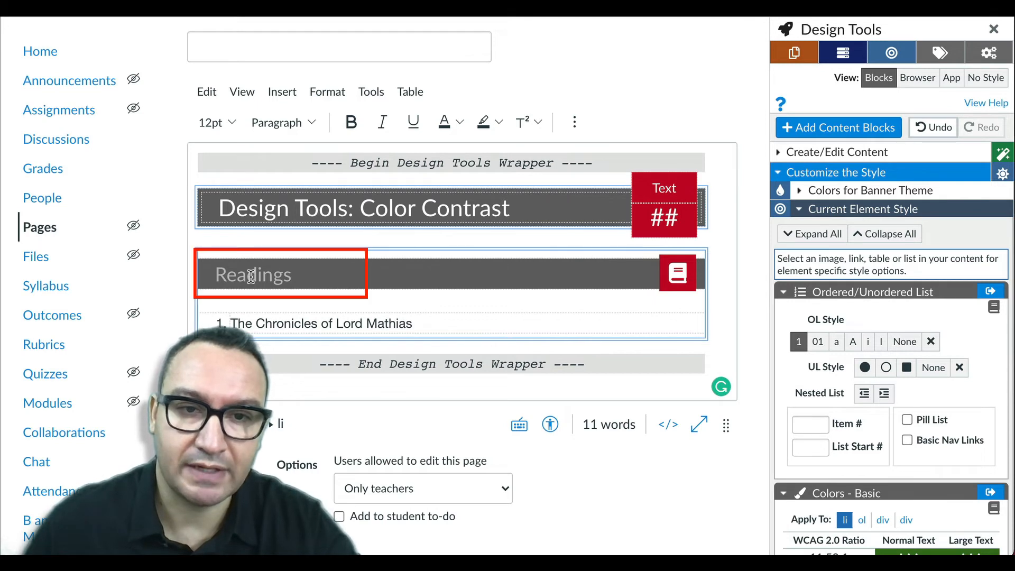
left_click(251, 276)
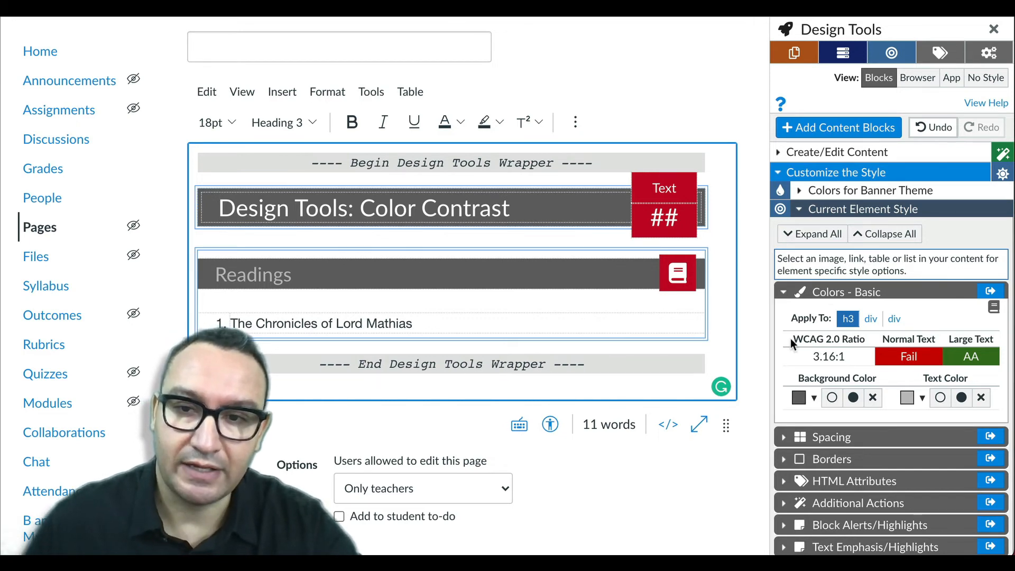
- Review the Readings heading's WCAG 2.0 ratio and its background and text color settings
mouse_move(793, 339)
left_mouse_down()
mouse_move(860, 340)
mouse_move(835, 341)
left_mouse_up()
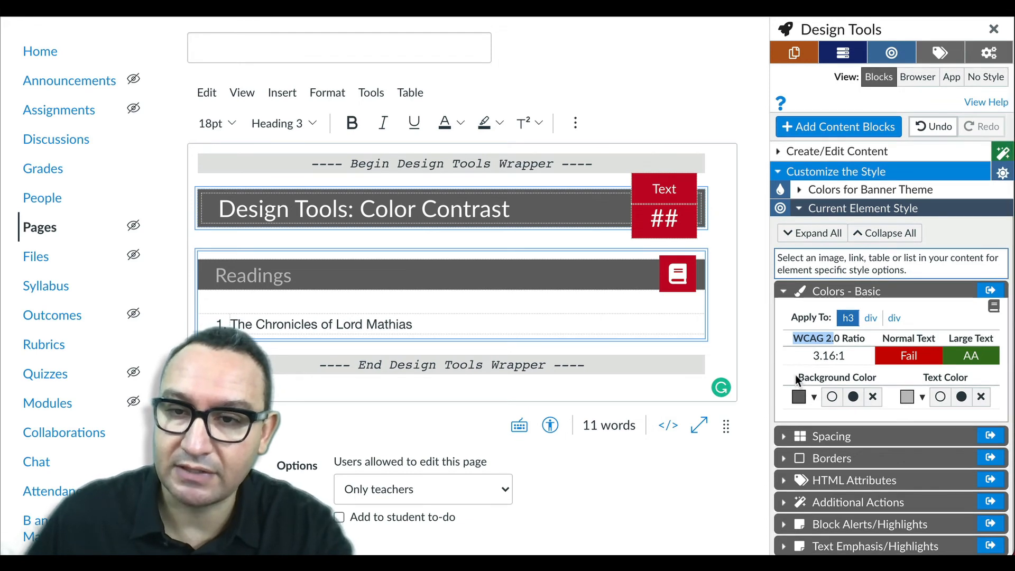
left_click_drag(798, 382, 887, 382)
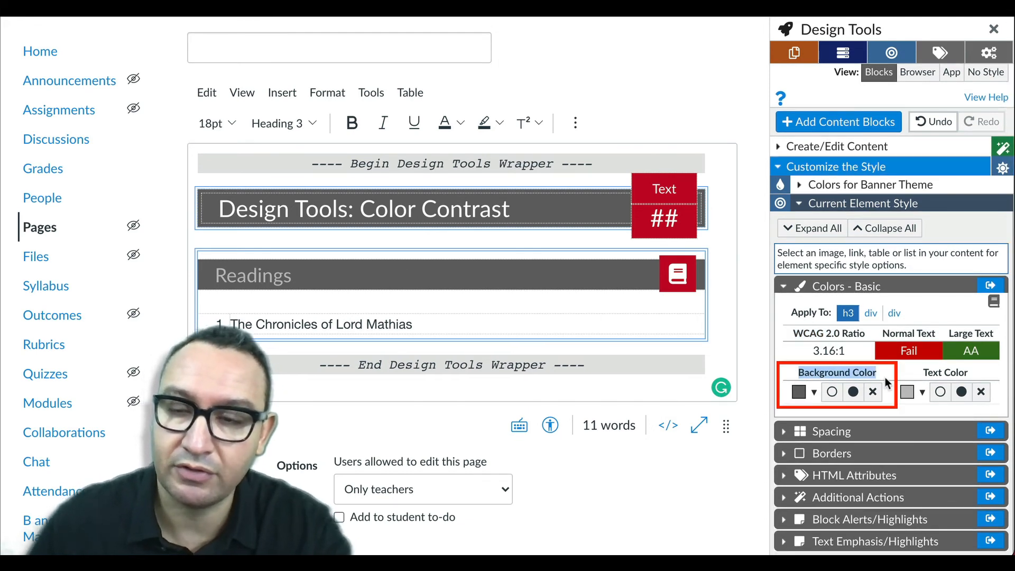
left_click_drag(923, 373, 970, 374)
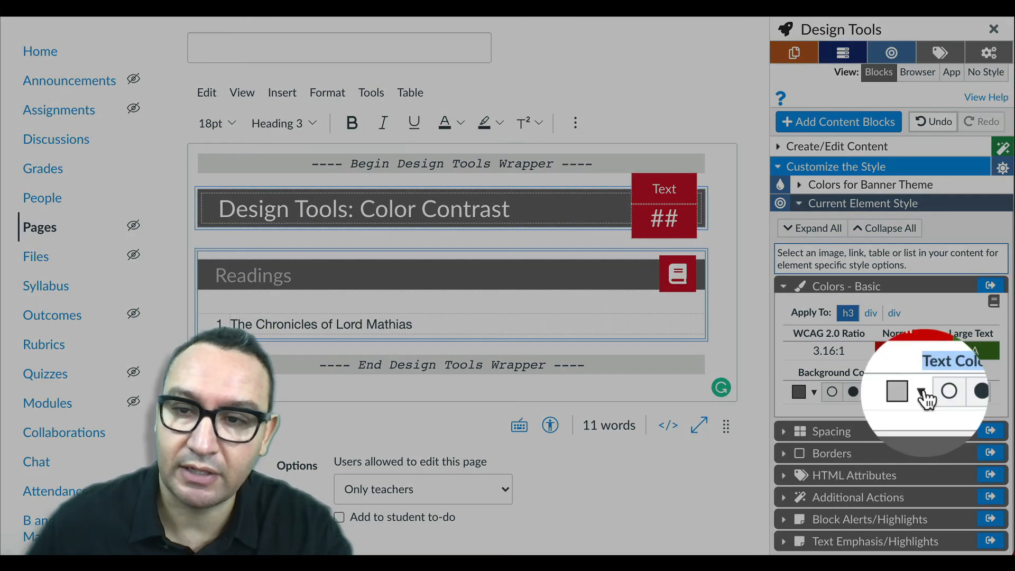
- Change the Readings heading's text color to the near-white palette swatch
left_click(926, 393)
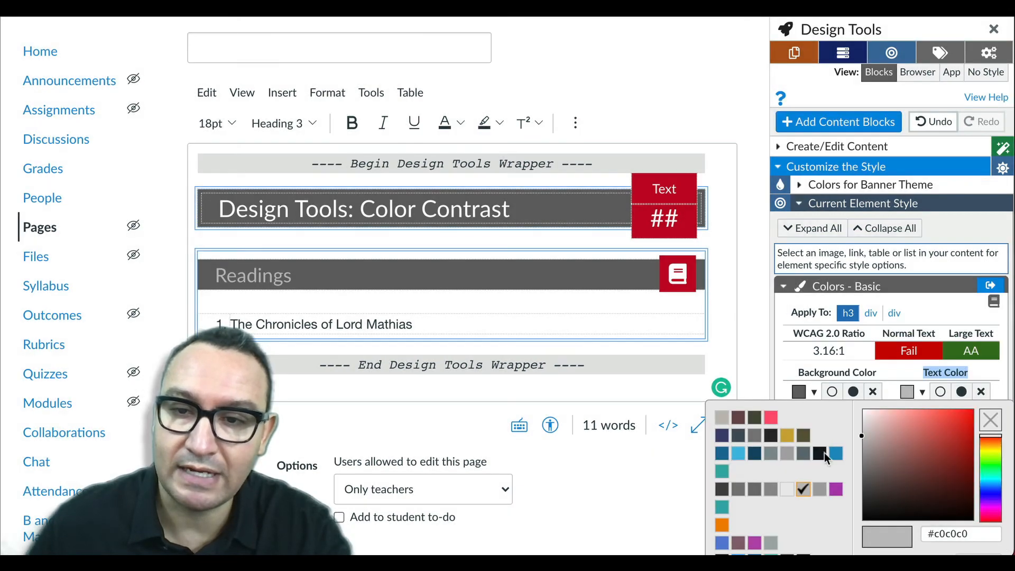
scroll(800, 477, "down", 2)
scroll(803, 483, "down", 4)
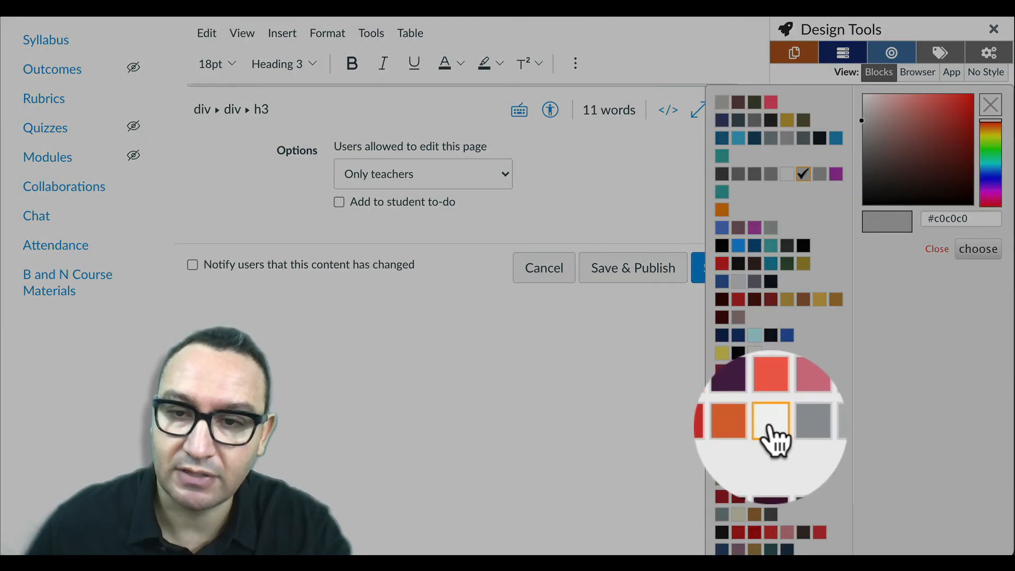
left_click(772, 428)
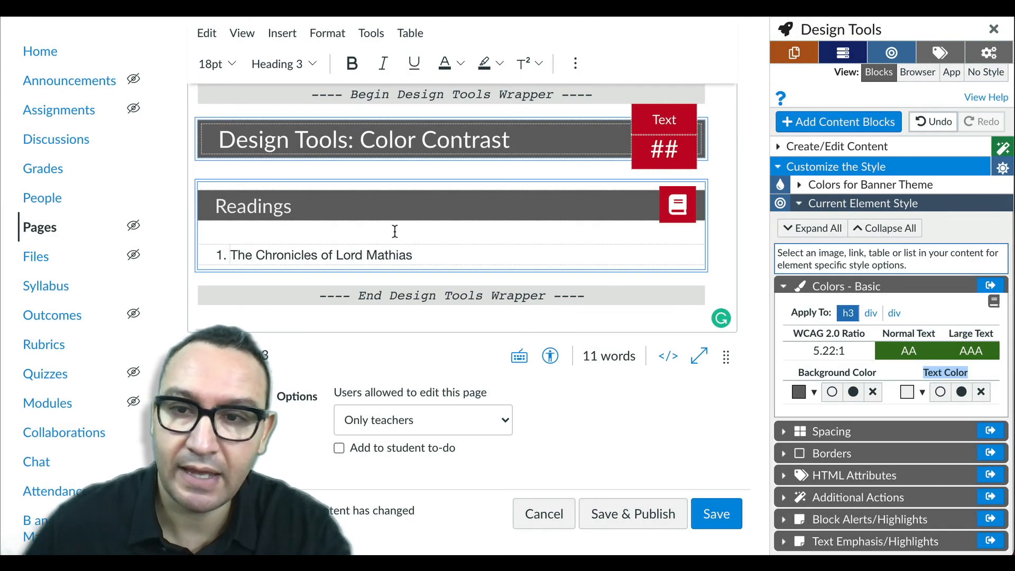